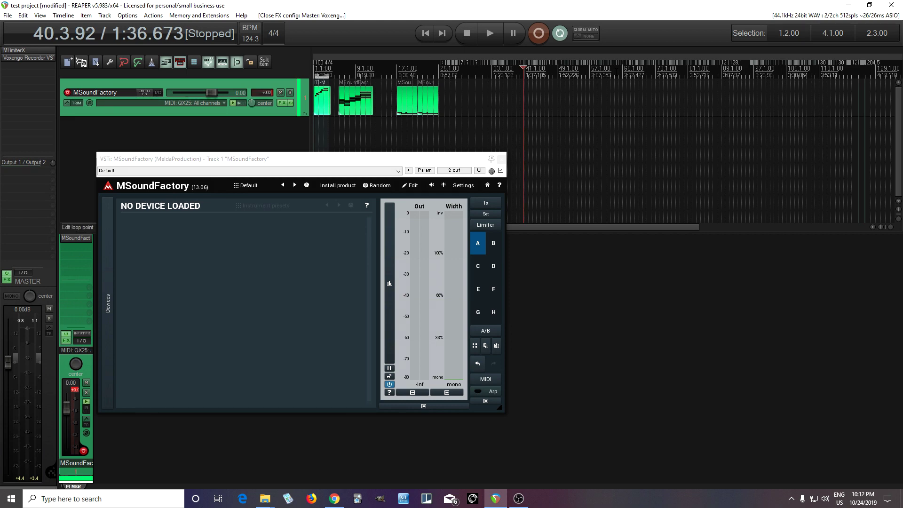
Step: Drag the empty MSoundFactory plugin window toward the centre of the screen
left_click_drag(315, 159, 461, 125)
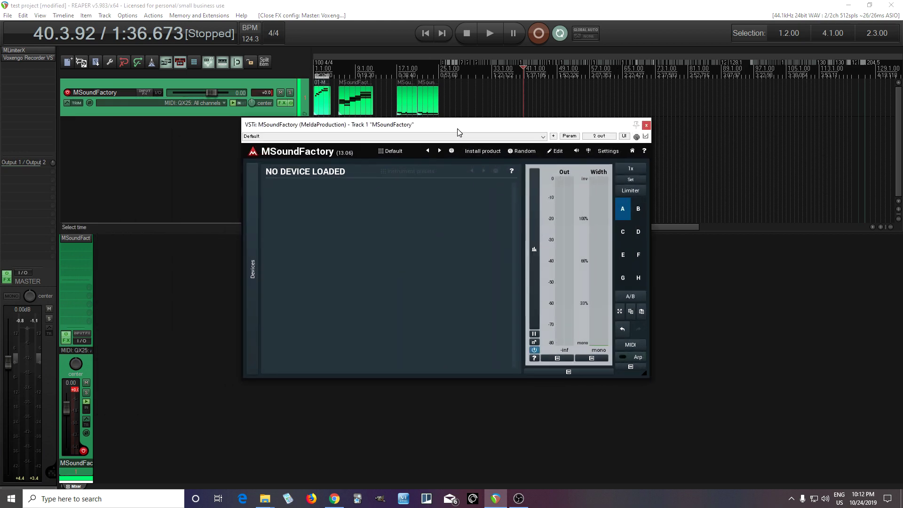
Step: Load the Wavetable crystal pad preset from the Chandler > Synth folder in Global Presets
left_click(391, 152)
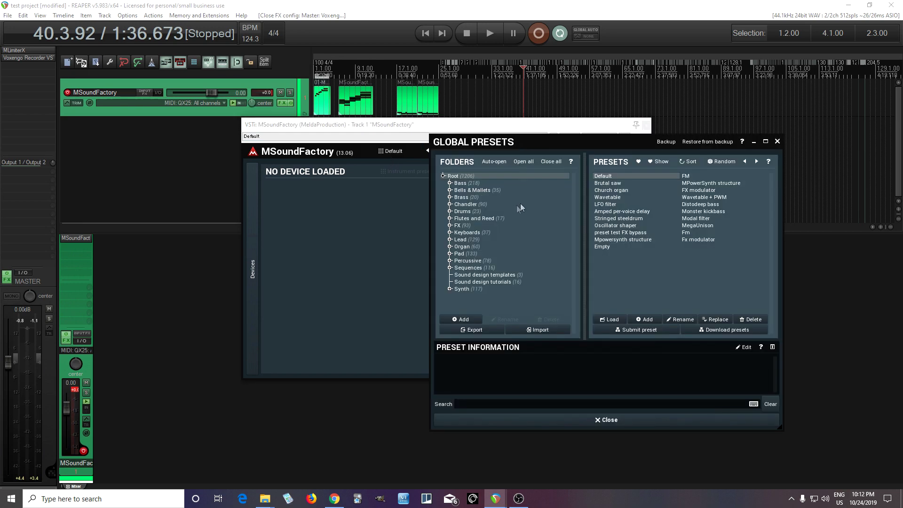
left_click(451, 204)
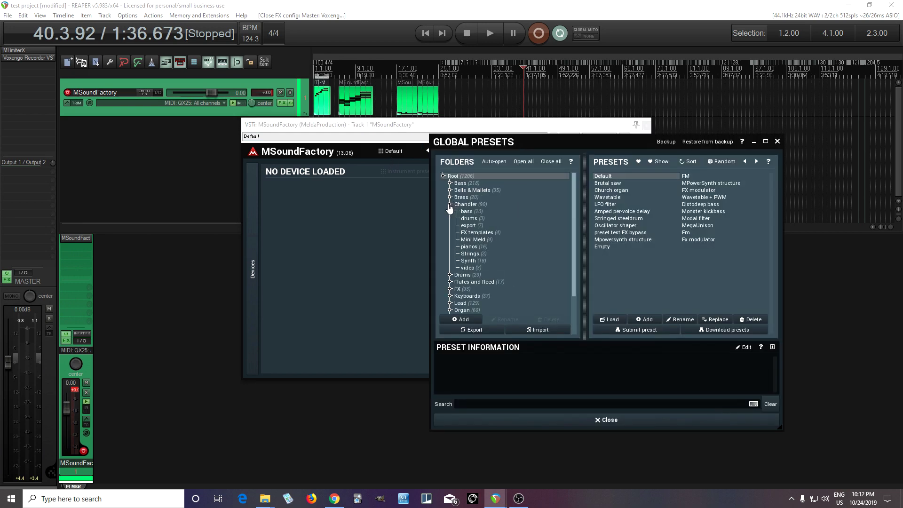
left_click(476, 261)
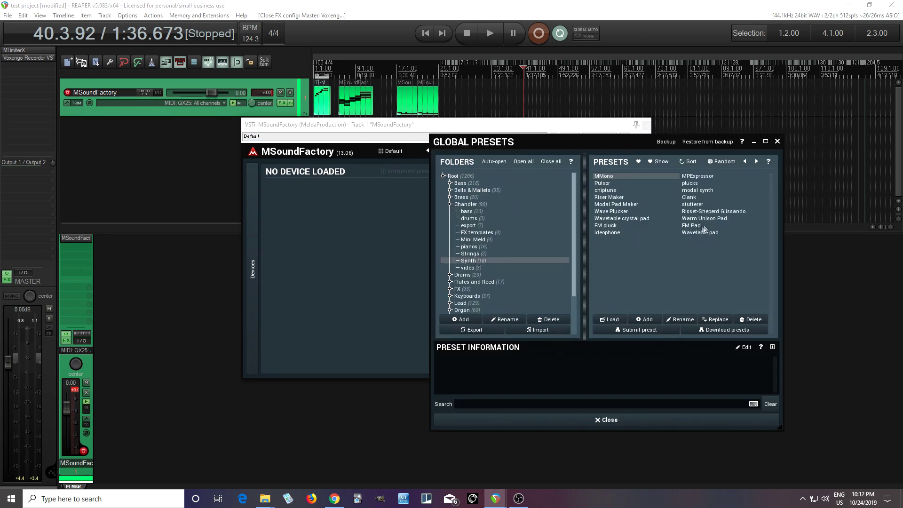
left_click(619, 220)
left_click(626, 423)
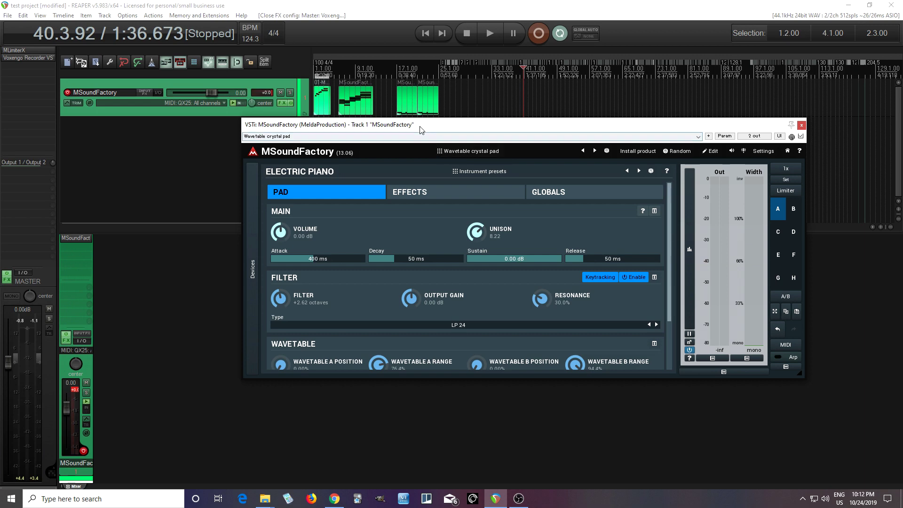
Step: Move and enlarge the window, review the Effects and Pad pages, then open the Generator editor
left_click_drag(422, 126, 387, 113)
left_click_drag(767, 361, 796, 424)
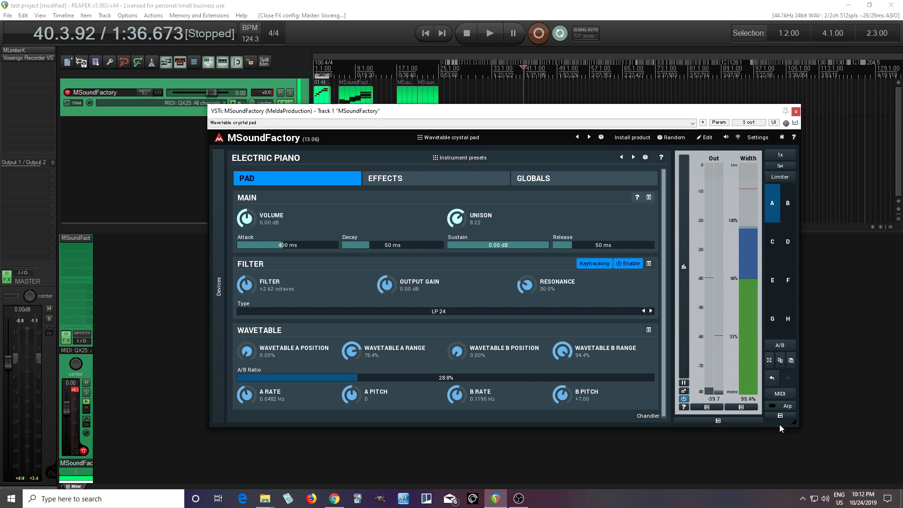
left_click(438, 183)
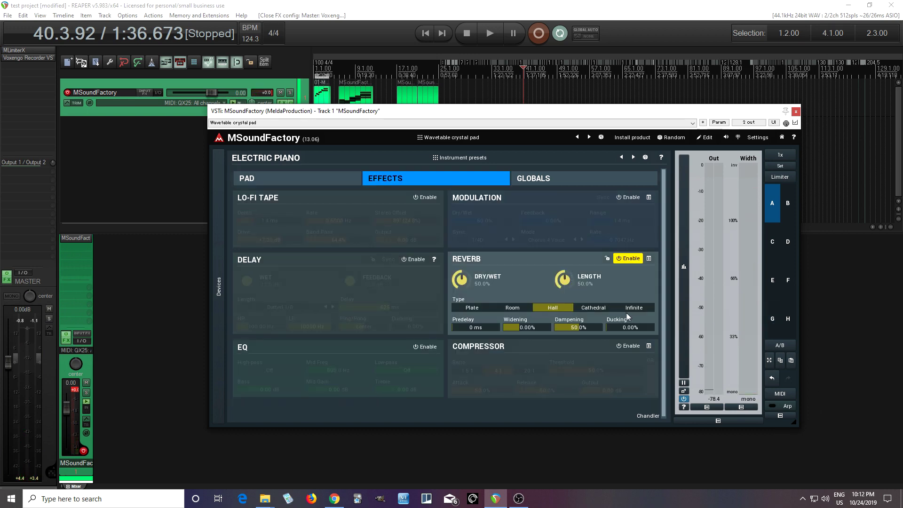
left_click(291, 179)
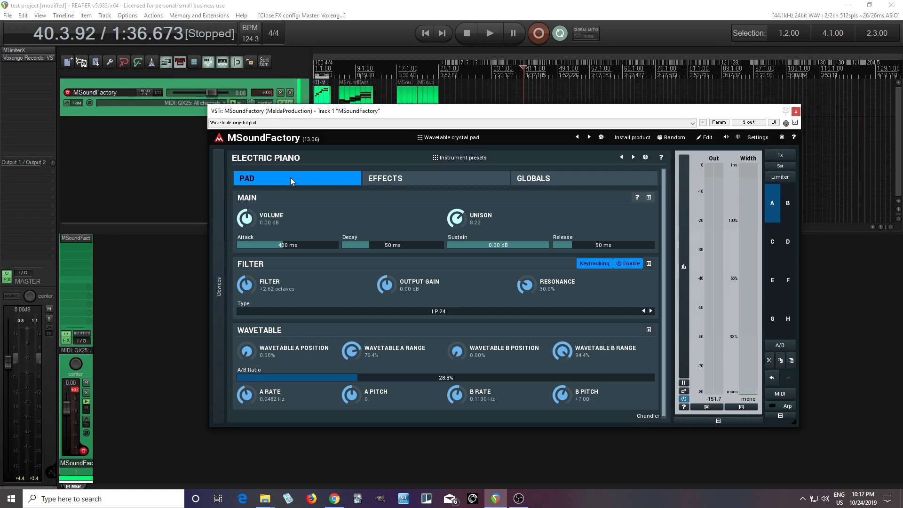
left_click(706, 138)
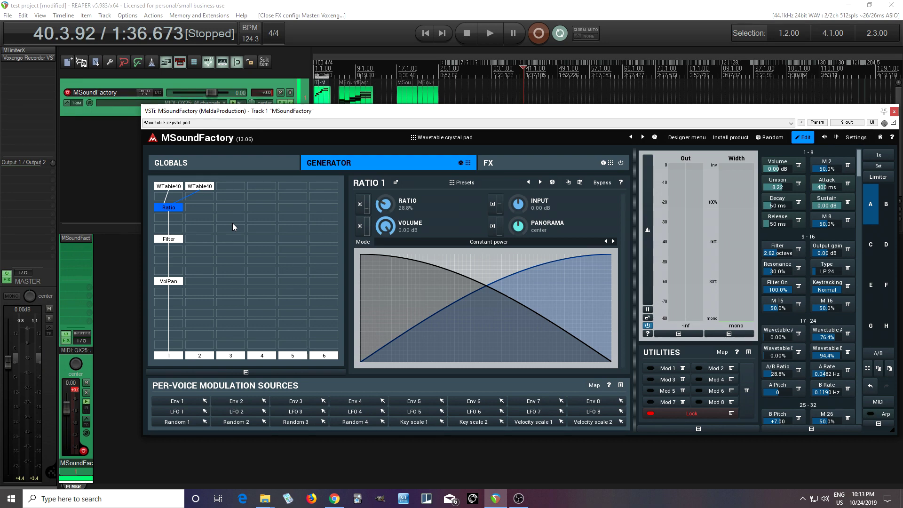
Step: Inspect the first WTable40 oscillator, then show the second one tuned +7 semitones at -12.0 dB
left_click(177, 189)
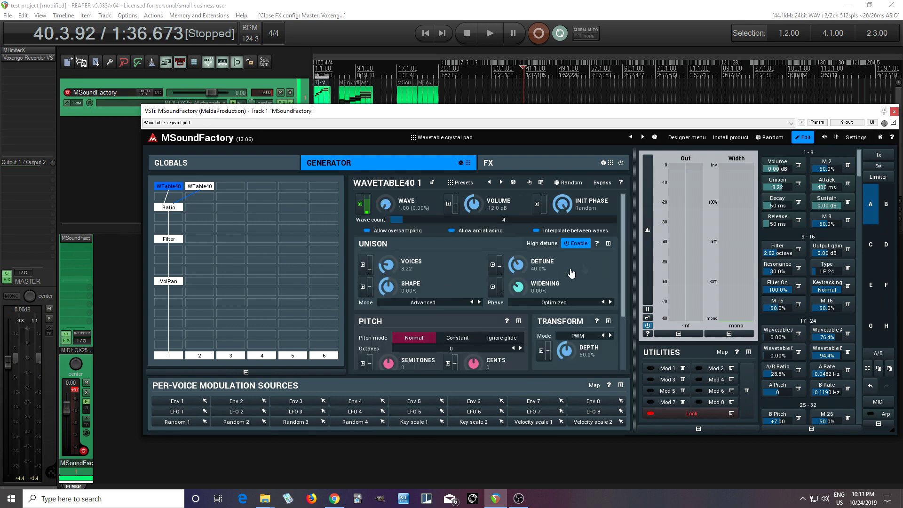
left_click_drag(624, 242, 626, 302)
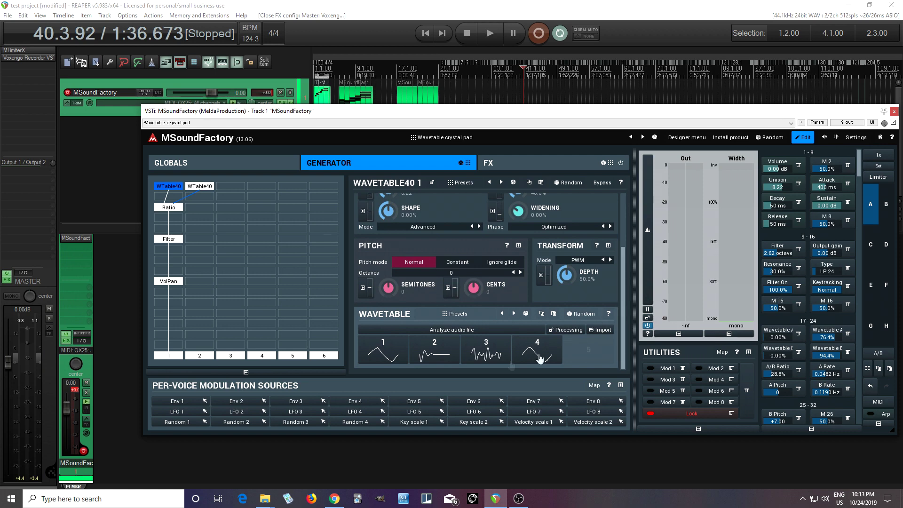
left_click(201, 187)
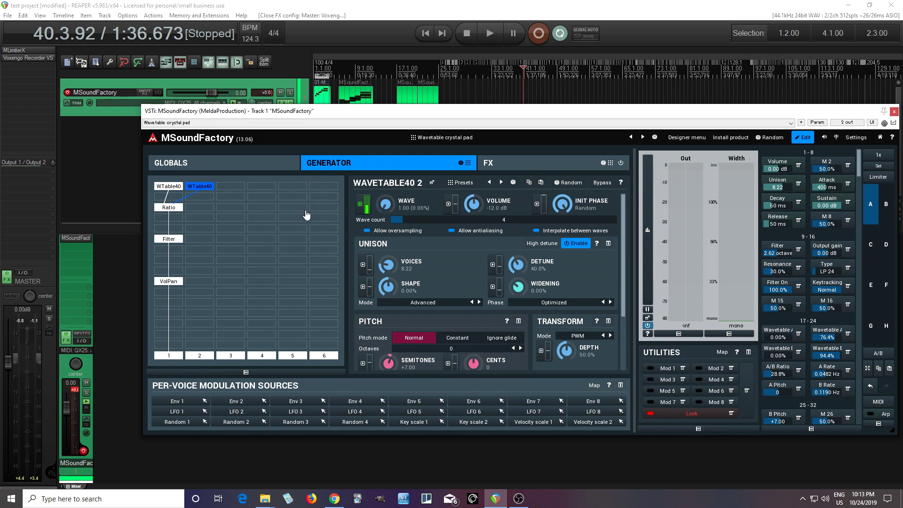
Step: In the FX routing, disconnect Modular from output 1 and add a new module in the In 2 column
left_click(523, 164)
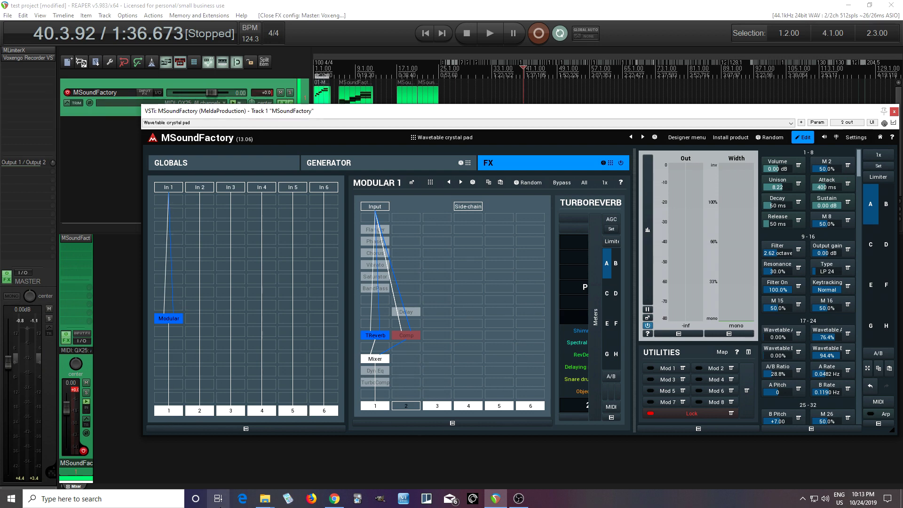
left_click(365, 162)
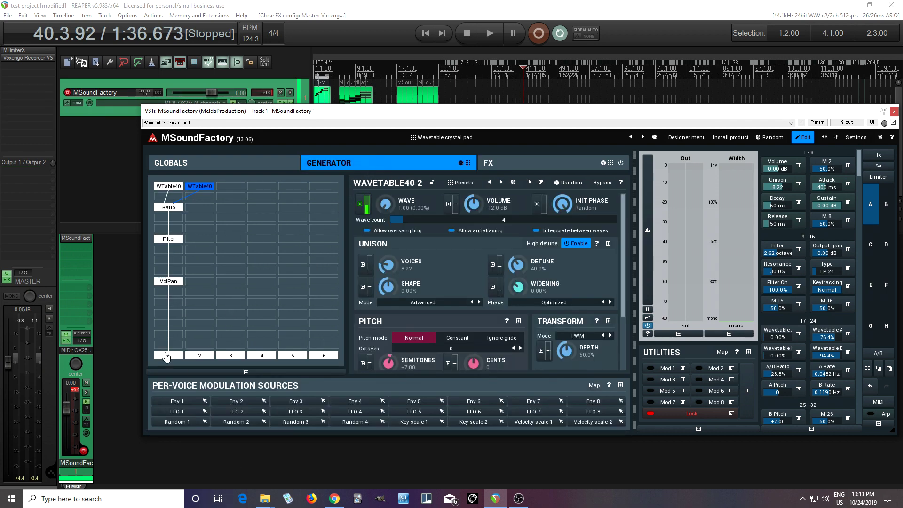
left_click(511, 163)
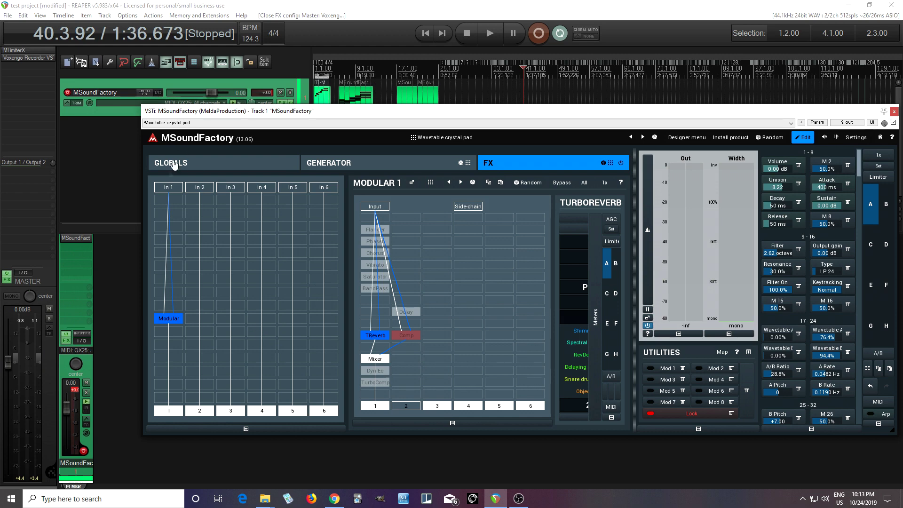
left_click(166, 412)
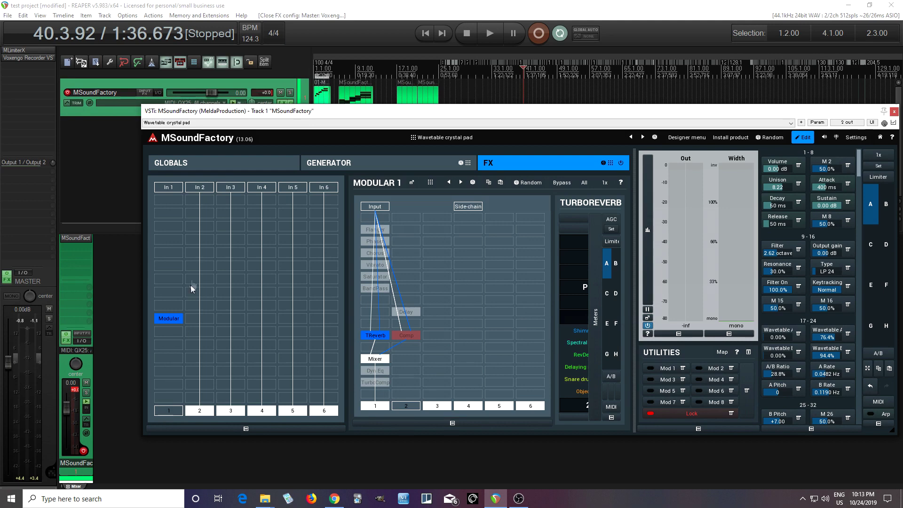
double_click(201, 229)
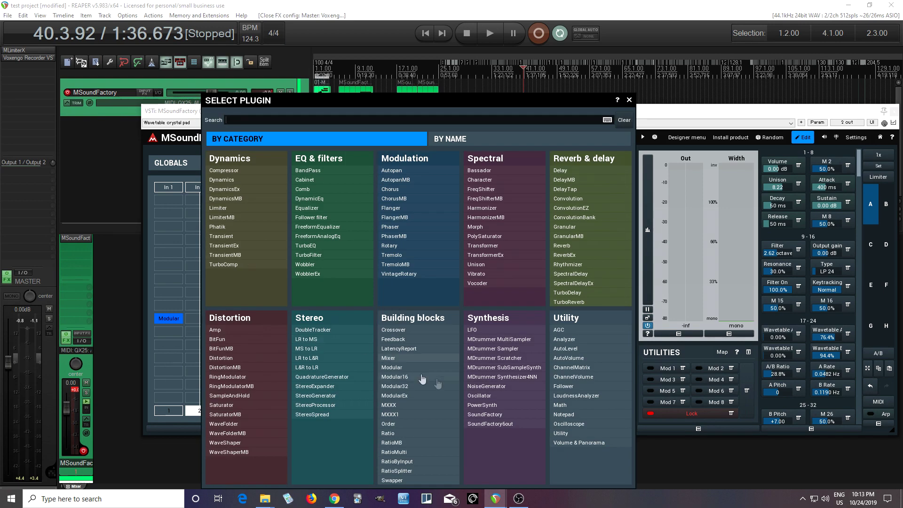
Step: Insert a SoundFactory module in In 2 and float its editor in its own window
left_click(504, 416)
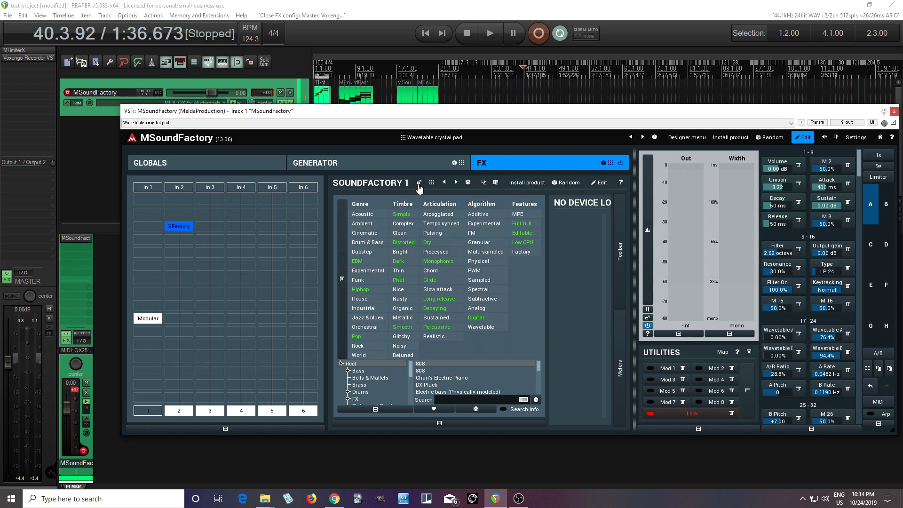
left_click(419, 184)
left_click(364, 405)
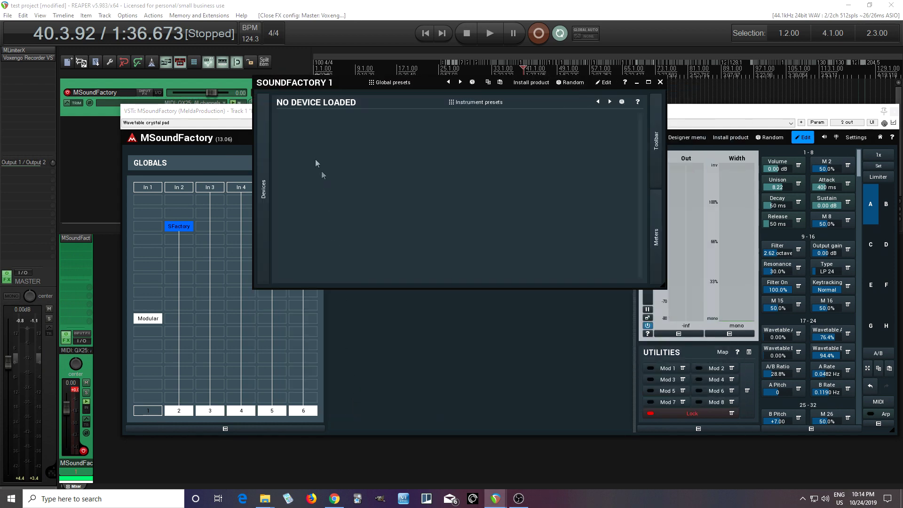
left_click_drag(294, 85, 341, 169)
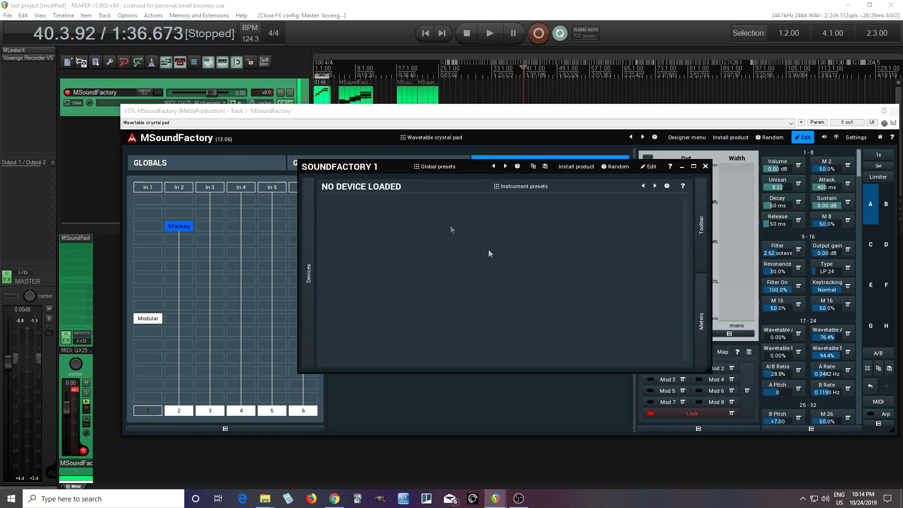
Step: Load the FM Electric Piano preset from the pianos folder into the nested SoundFactory
left_click(438, 167)
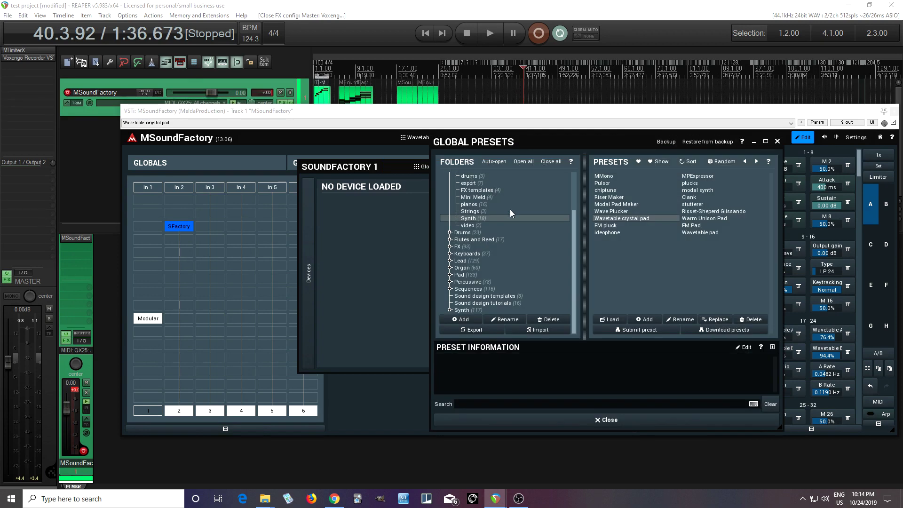
left_click(485, 205)
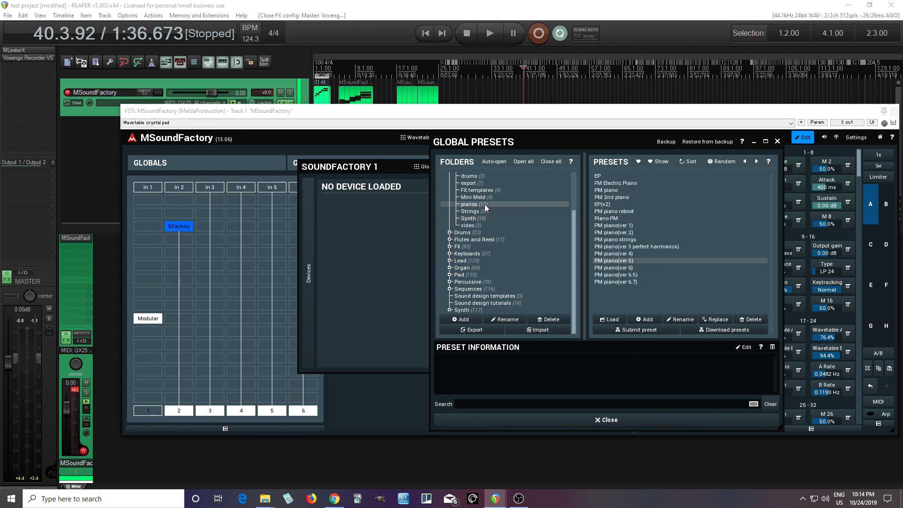
left_click(611, 183)
left_click(594, 420)
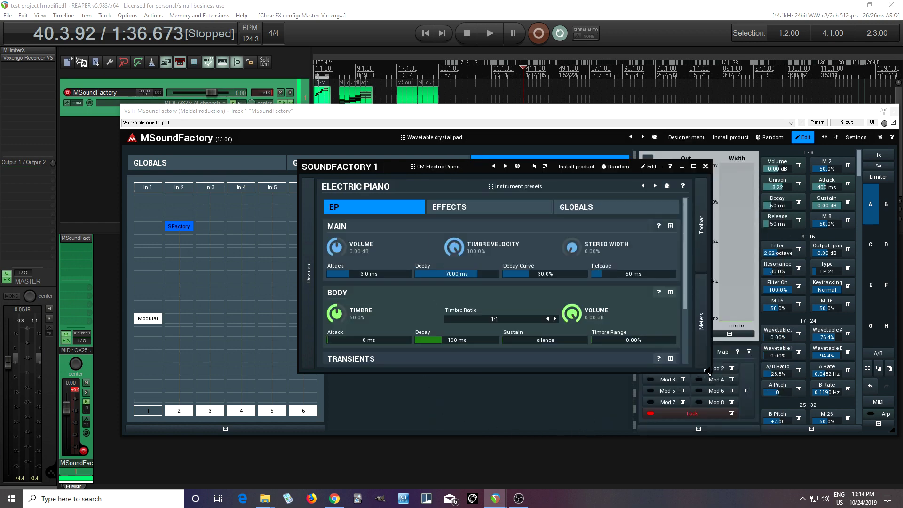
Step: Enlarge and reposition the nested window, then raise the piano's Timbre 2 range to 42.0%
left_click_drag(708, 371, 707, 450)
left_click_drag(350, 166, 336, 107)
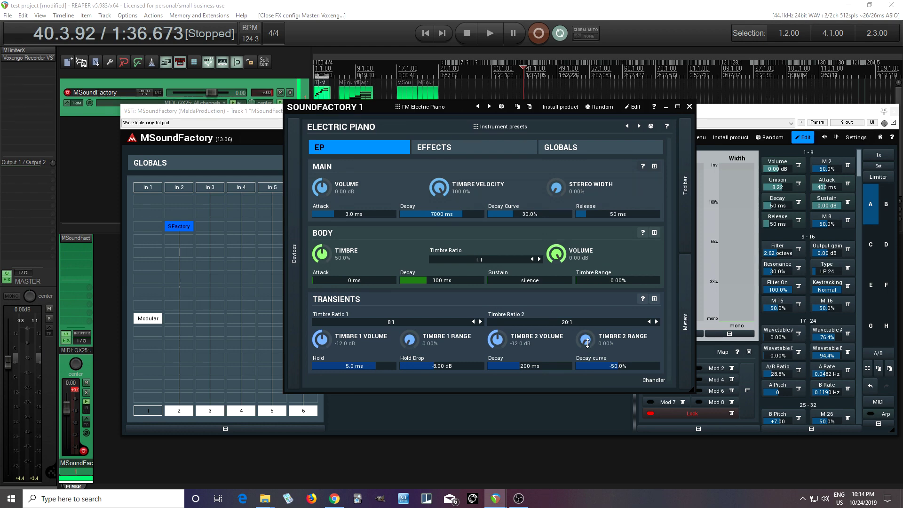
left_click_drag(585, 339, 585, 330)
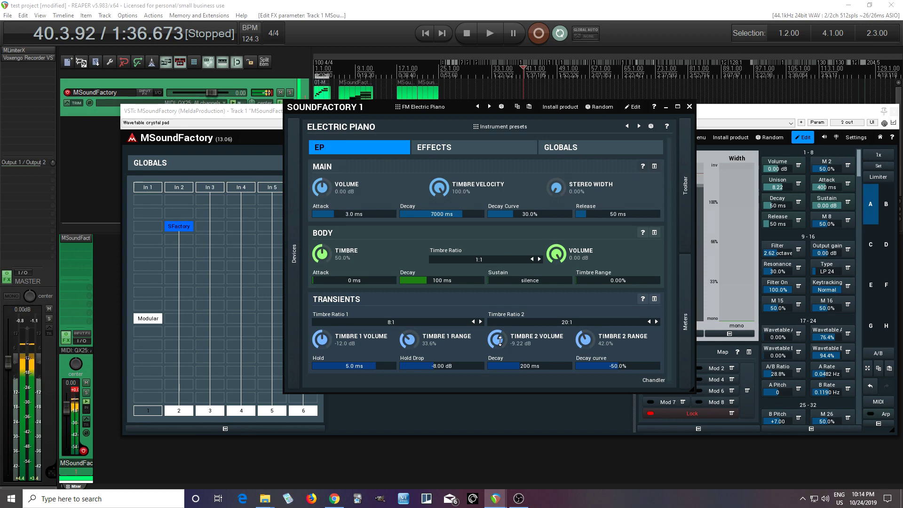
left_click(462, 150)
Step: Enable chorus modulation and a Hall reverb at 35.2% dry/wet, then dock the nested window
left_click(635, 166)
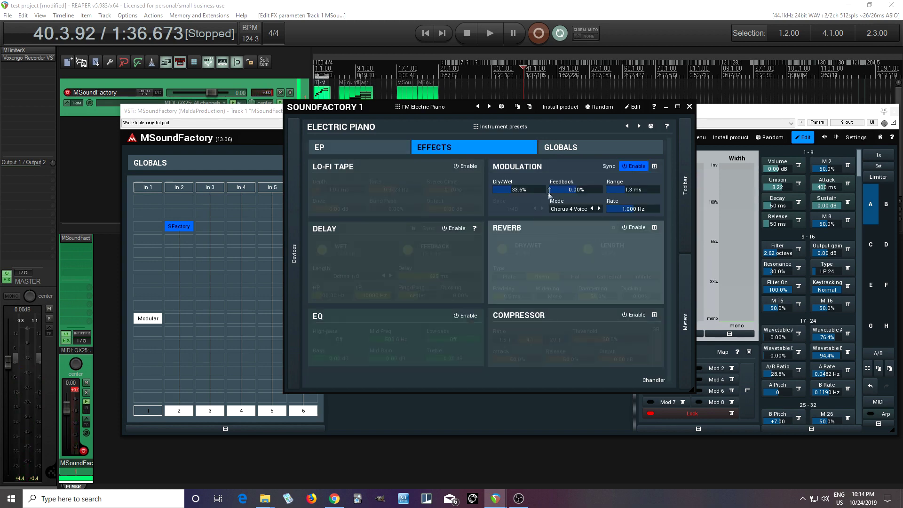
left_click(634, 228)
left_click(574, 278)
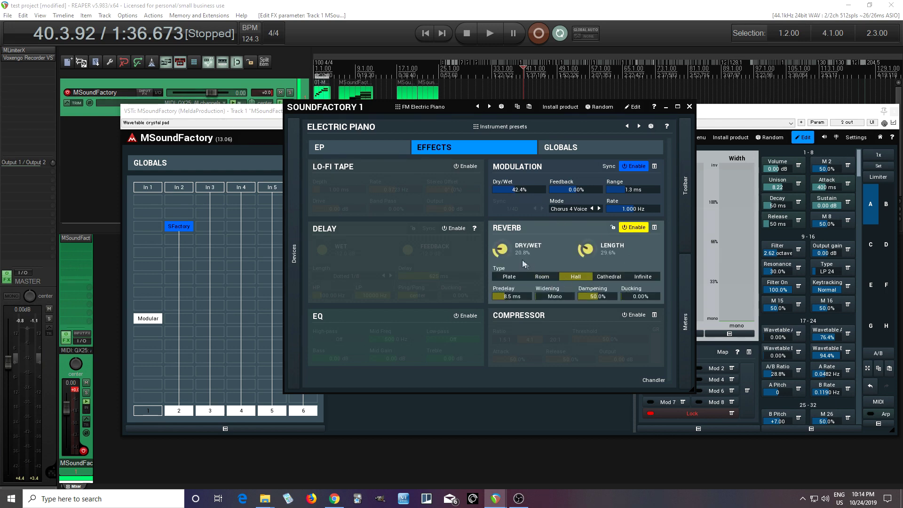
scroll(500, 248, "up", 1)
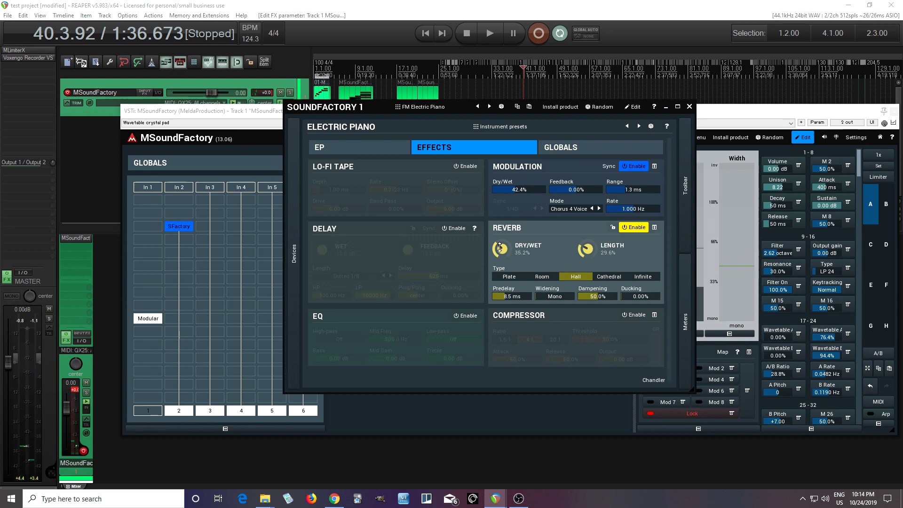
left_click(688, 107)
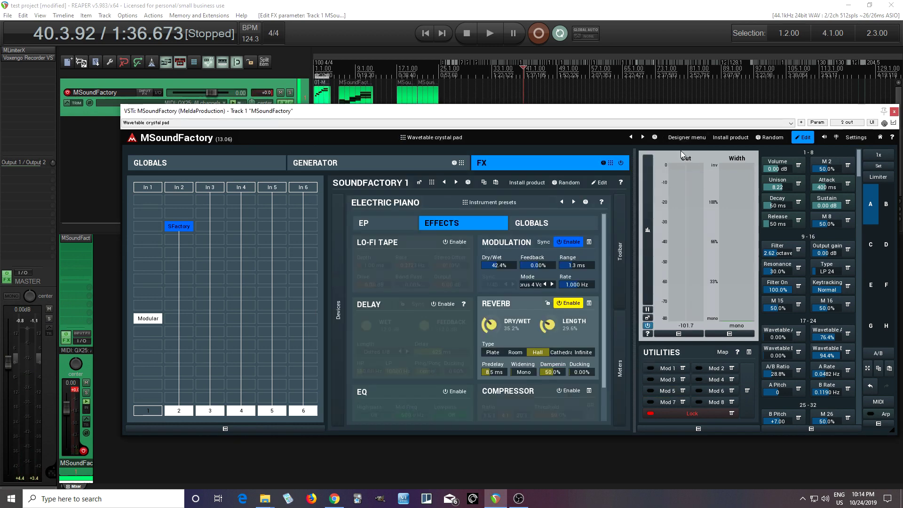
left_click(387, 225)
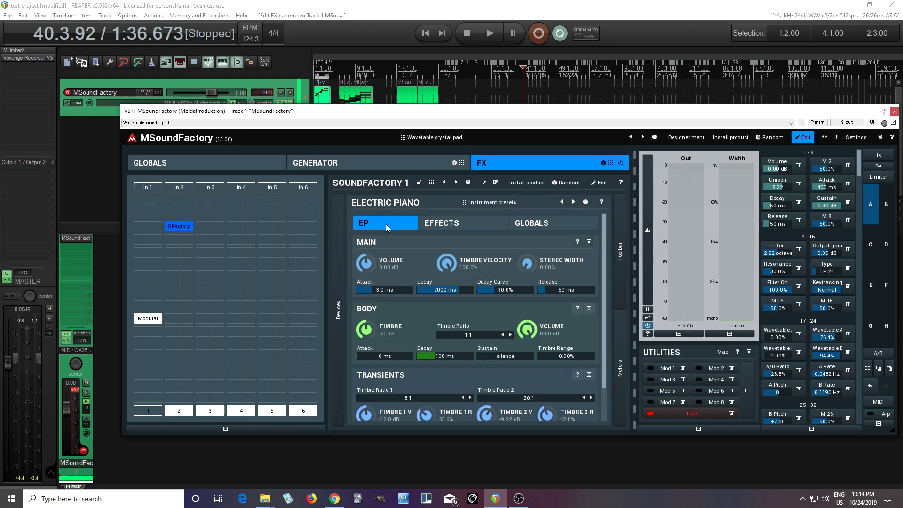
Step: Route Modular to output 1, set the plugin volume to -5.95 dB, and float the nested SoundFactory again
left_click(151, 413)
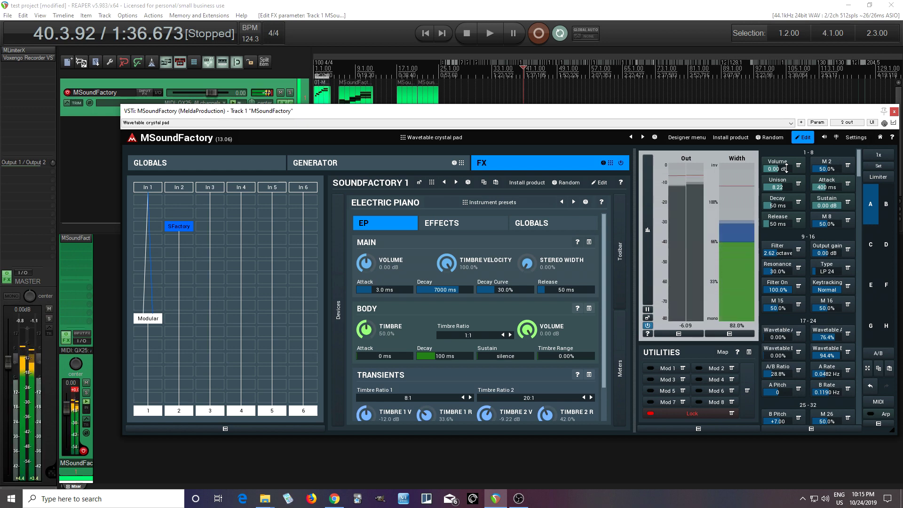
left_click_drag(786, 168, 793, 167)
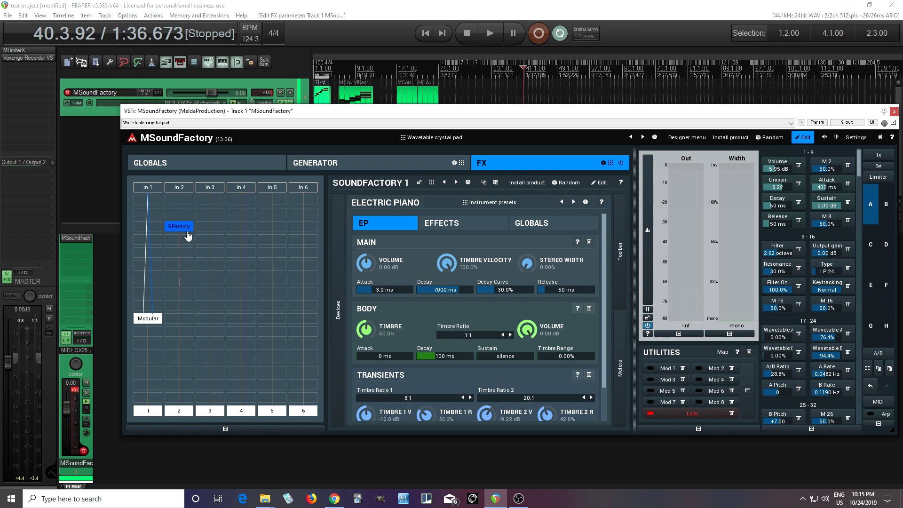
left_click(418, 183)
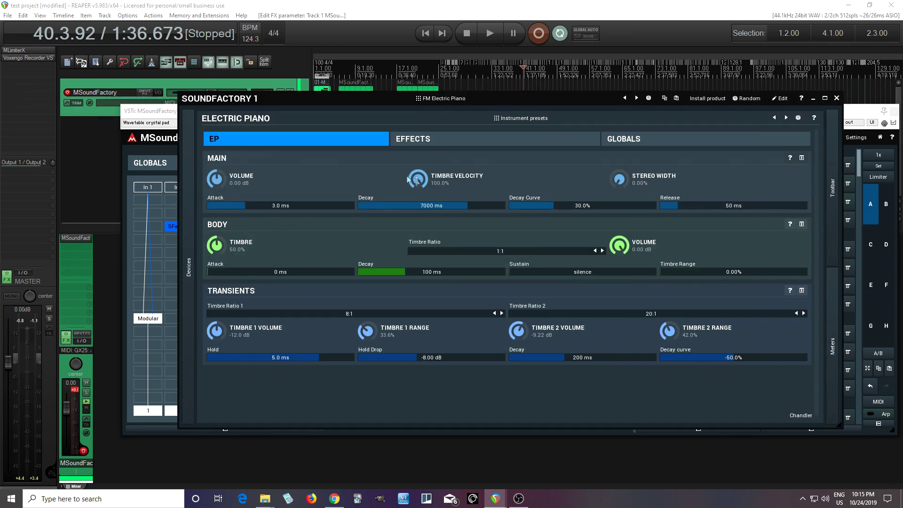
Step: Load the Synth > ideophone preset into the nested SoundFactory
left_click(481, 102)
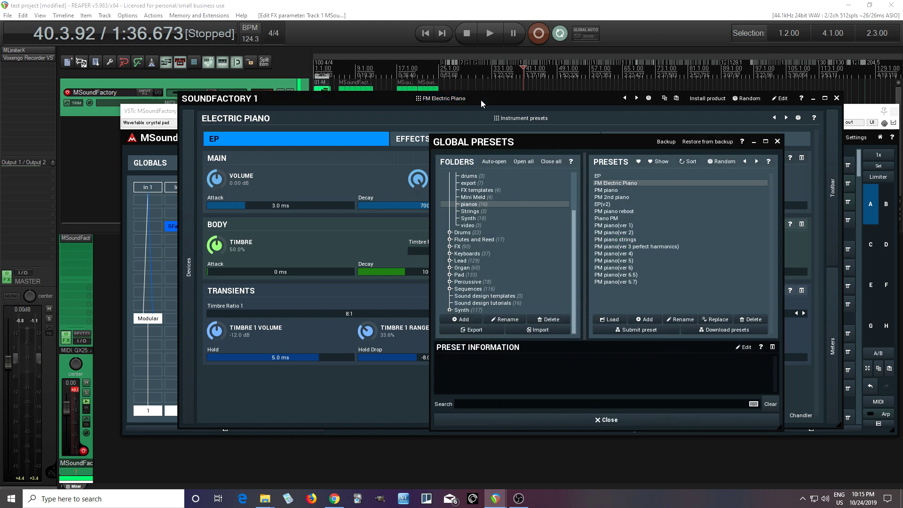
left_click(471, 219)
left_click(604, 233)
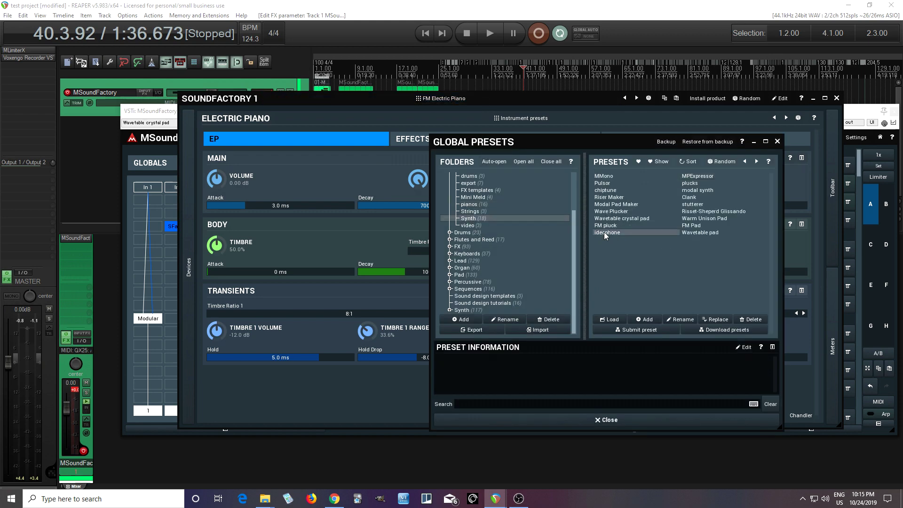
left_click(626, 420)
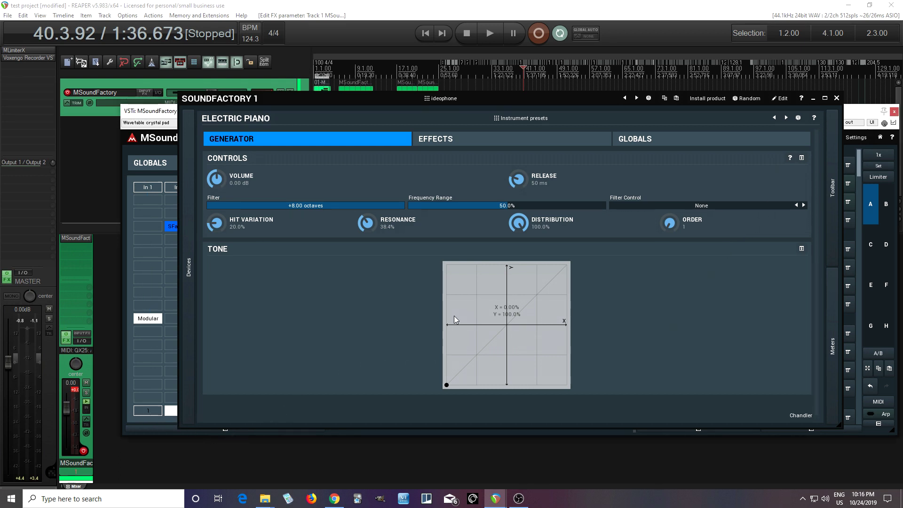
Step: Push the ideophone's Tone XY point into the top-left corner and show its Effects page
left_click_drag(446, 385, 455, 273)
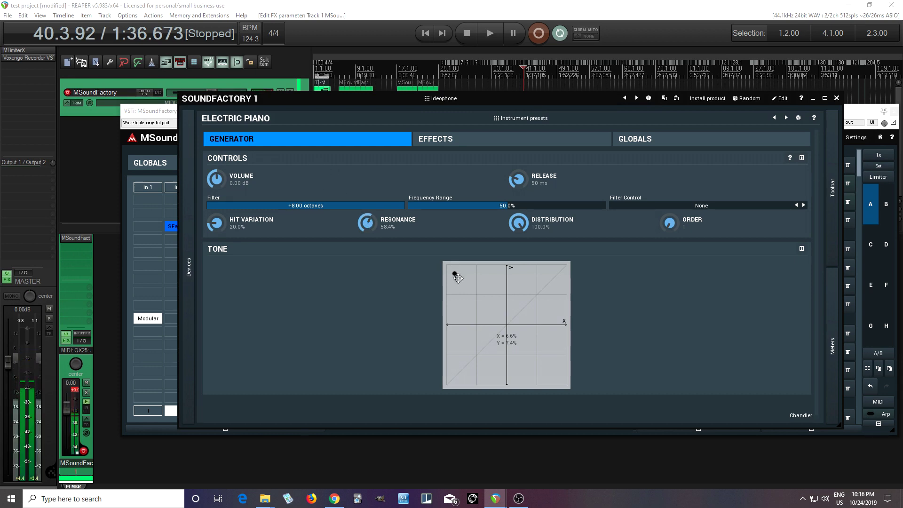
left_click_drag(458, 278, 454, 272)
left_click(447, 139)
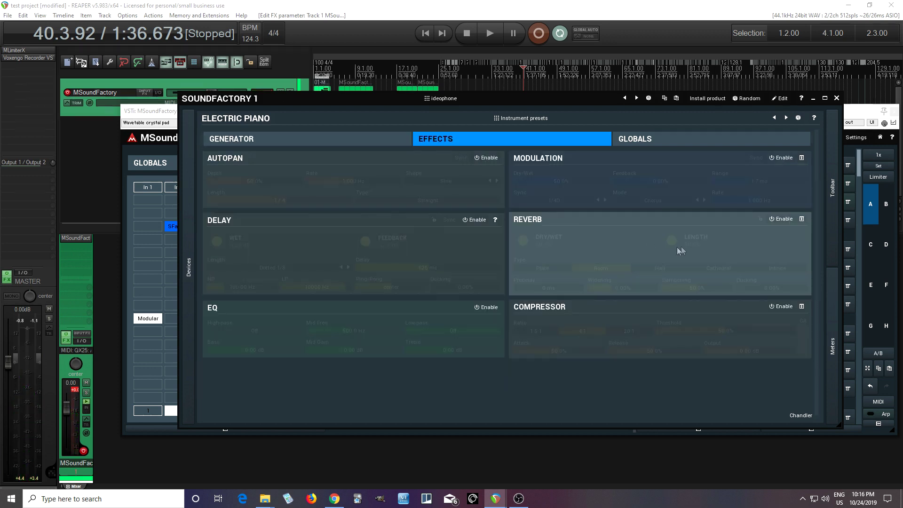
Step: Enable the ideophone's reverb as a Hall at 44.8% dry/wet
left_click(782, 220)
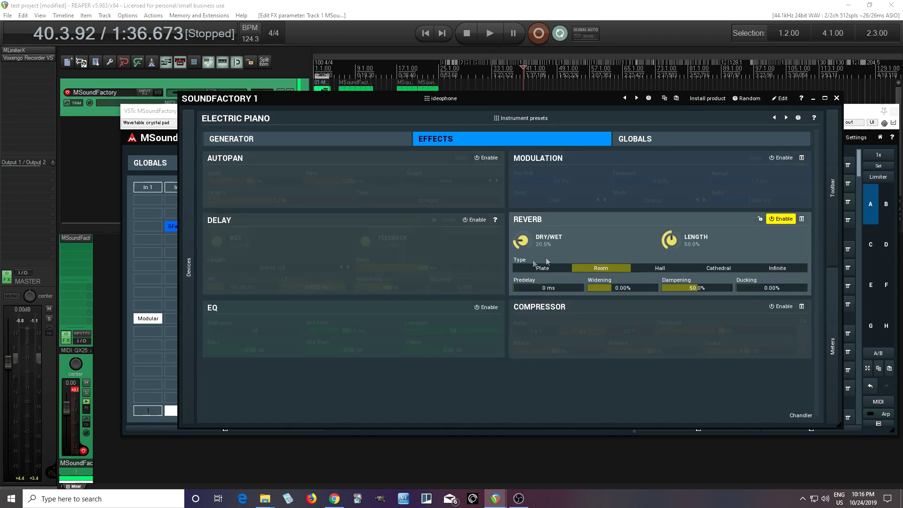
left_click(674, 271)
left_click_drag(522, 236, 517, 231)
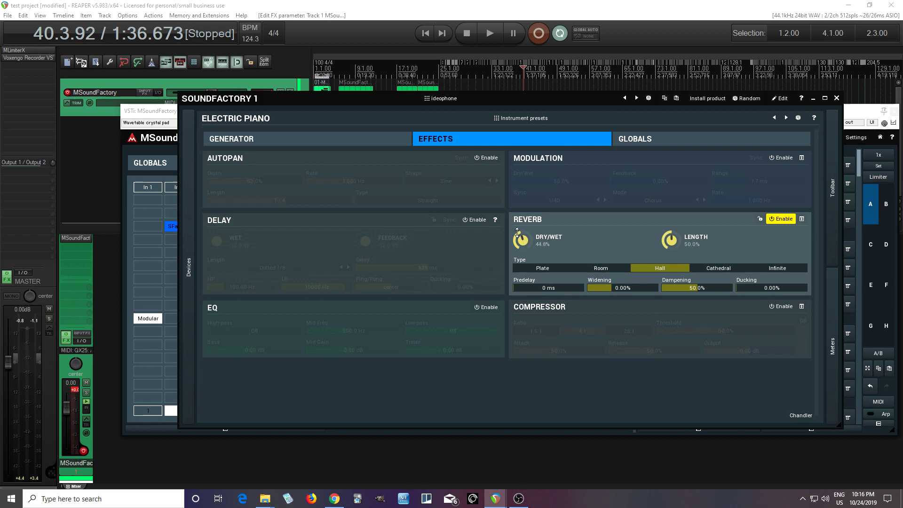
Step: Enable the ideophone's EQ with the low-pass set to 3673 Hz
left_click(489, 308)
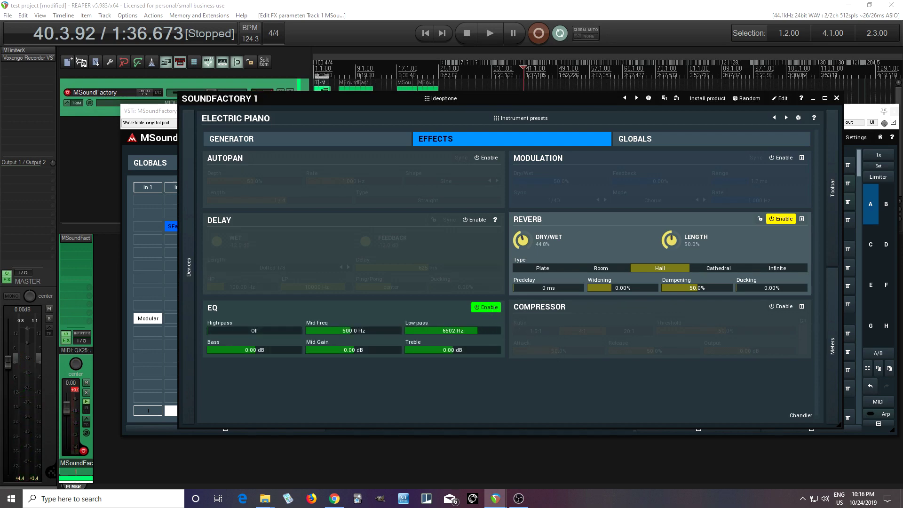
left_click_drag(492, 330, 493, 331)
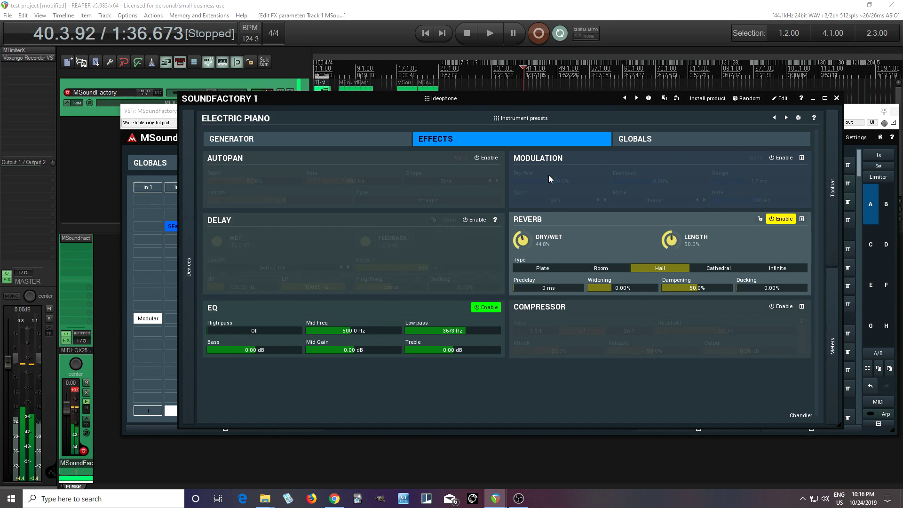
left_click_drag(235, 100, 144, 117)
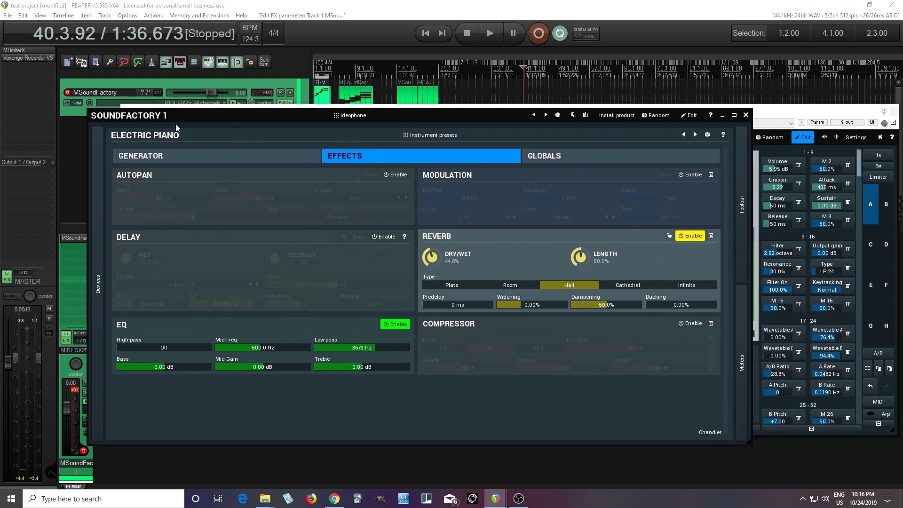
Step: Reset the pad volume to 0.00 dB and return the ideophone to its Generator page
double_click(784, 170)
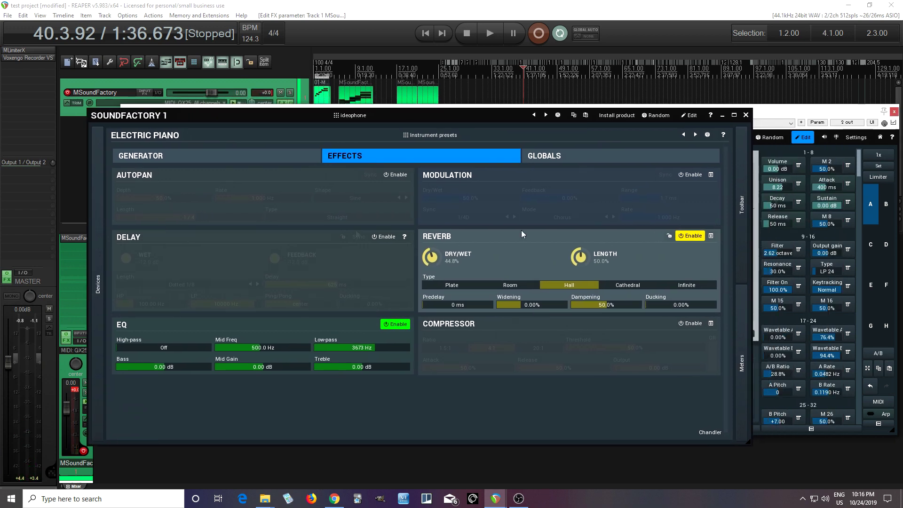
left_click(227, 157)
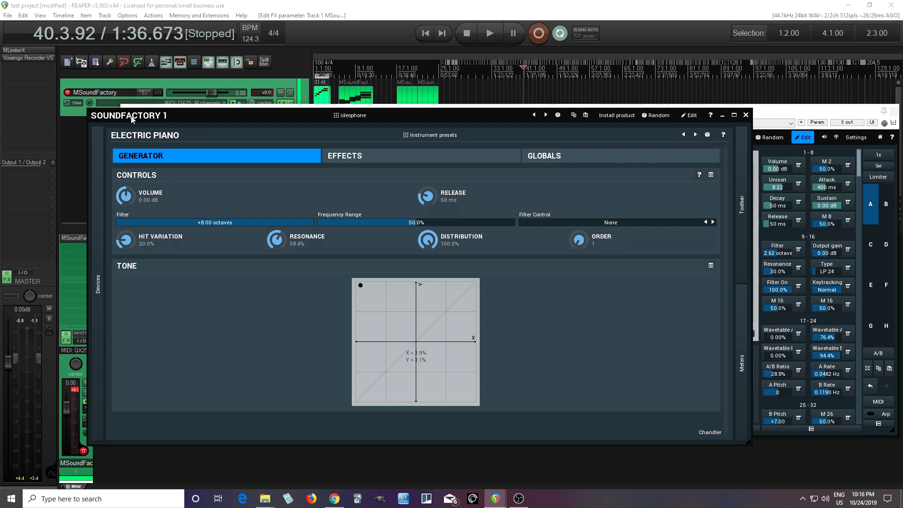
left_click_drag(208, 118, 169, 258)
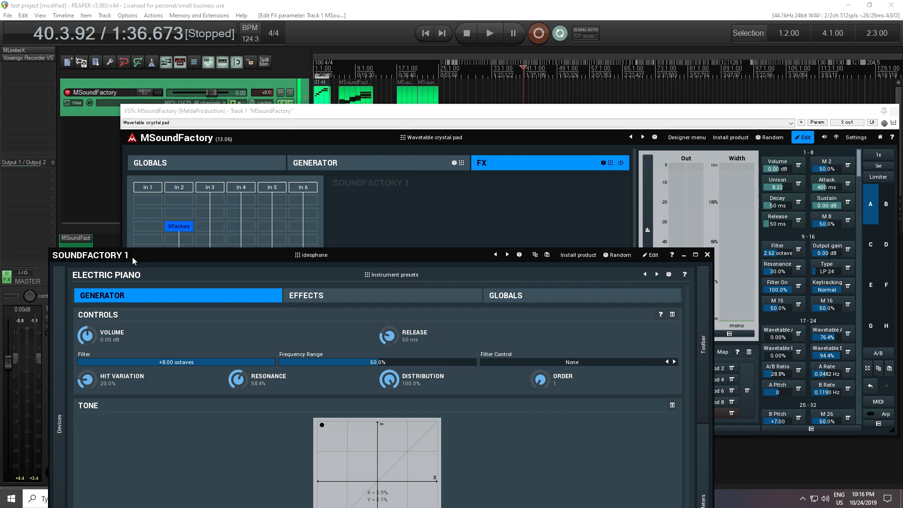
left_click_drag(134, 256, 155, 192)
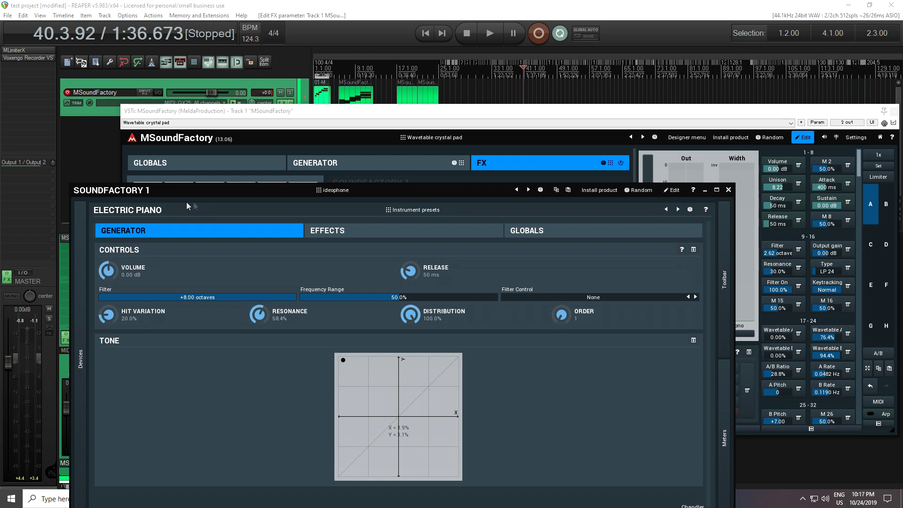
left_click_drag(111, 192, 105, 165)
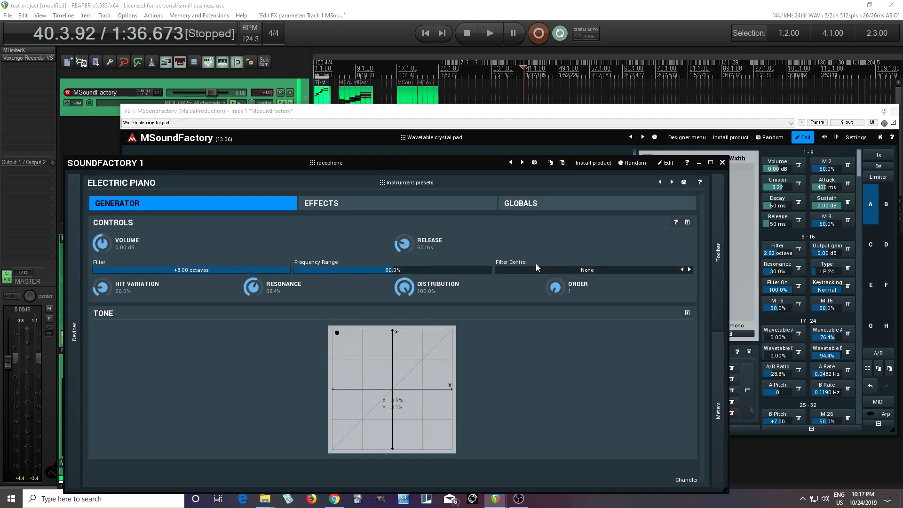
left_click(718, 300)
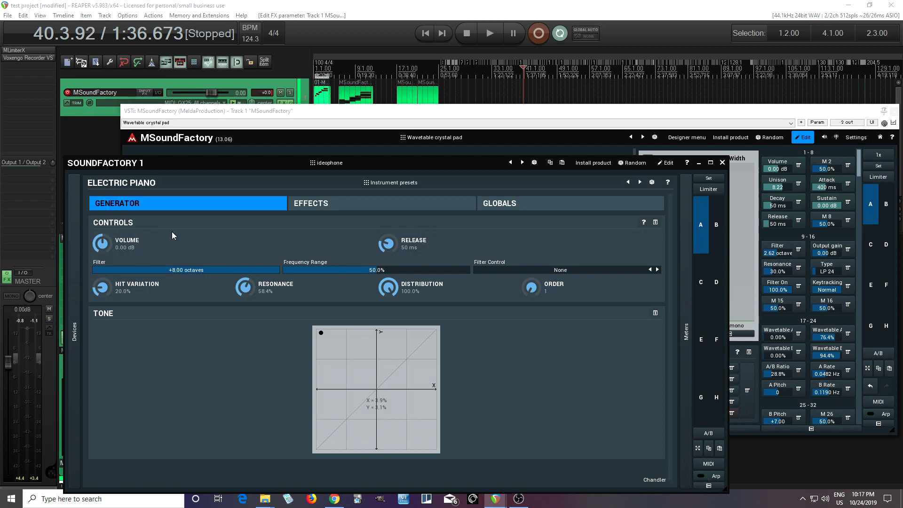
Step: Enable the ideophone's arpeggiator with the Down 1 and 2 pattern at 1/16x over 2 octaves
left_click(712, 478)
left_click(715, 476)
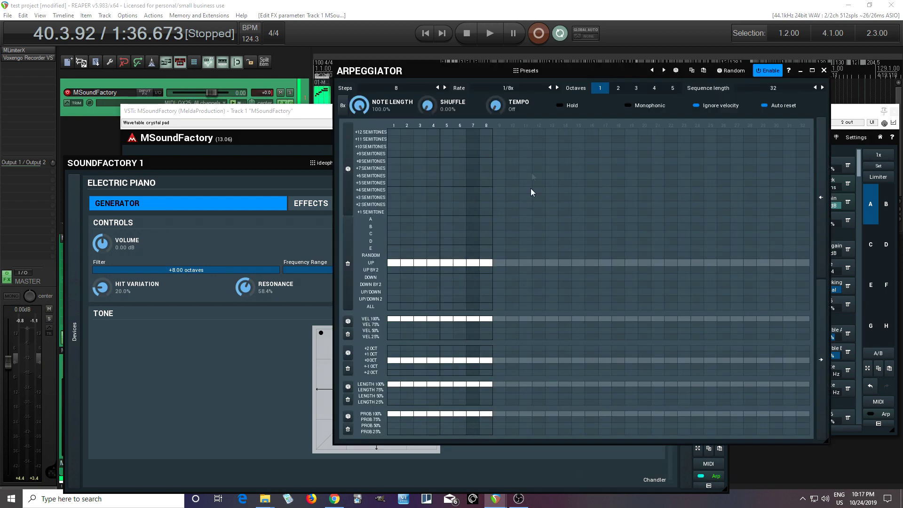
left_click(527, 71)
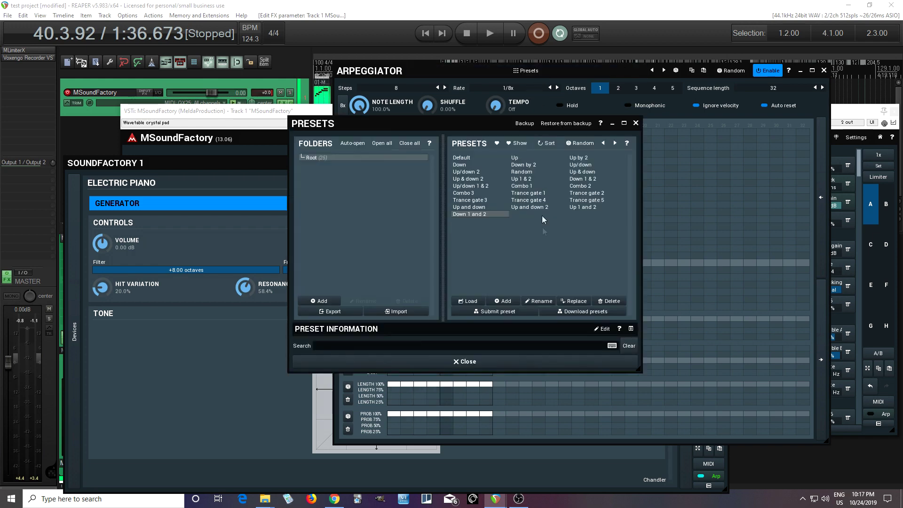
left_click(486, 214)
left_click(506, 363)
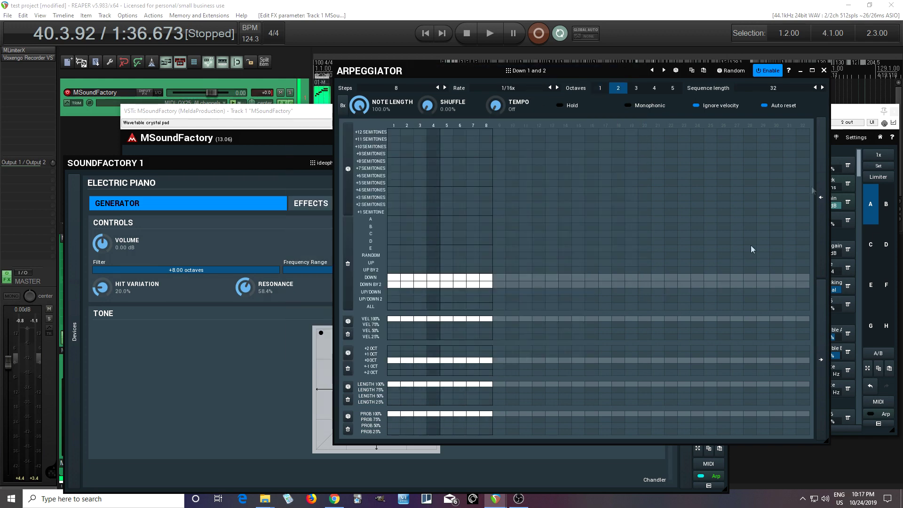
left_click(145, 156)
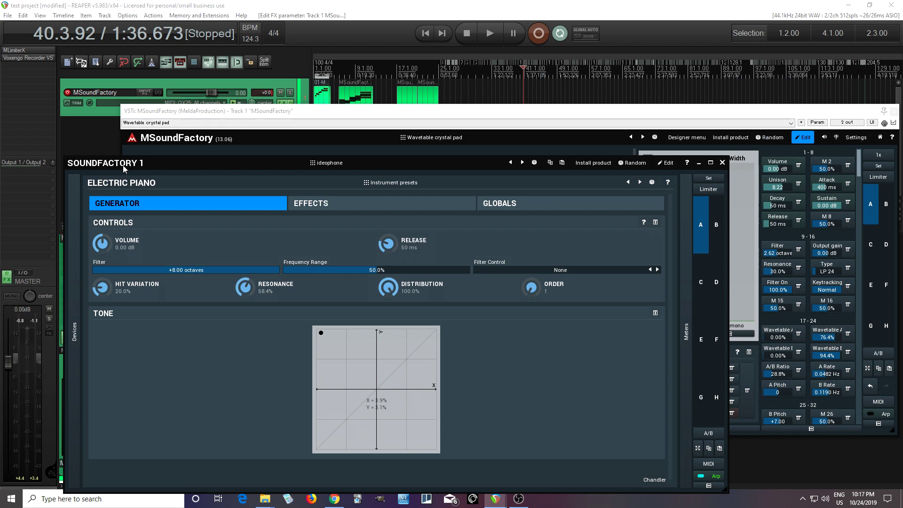
left_click_drag(131, 164, 254, 115)
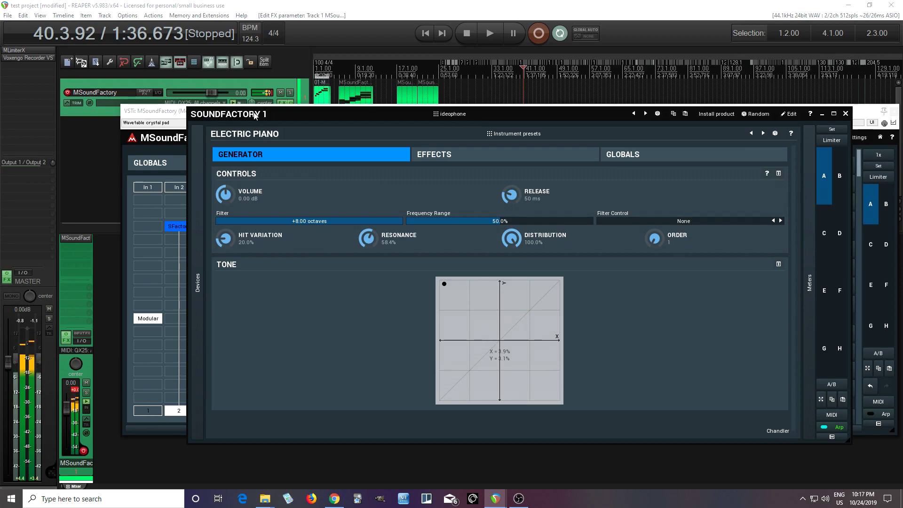
Step: Lower the ideophone to -7.68 dB, route it to output 1, and dock its editor back
left_click_drag(255, 116, 152, 163)
scroll(151, 237, "down", 3)
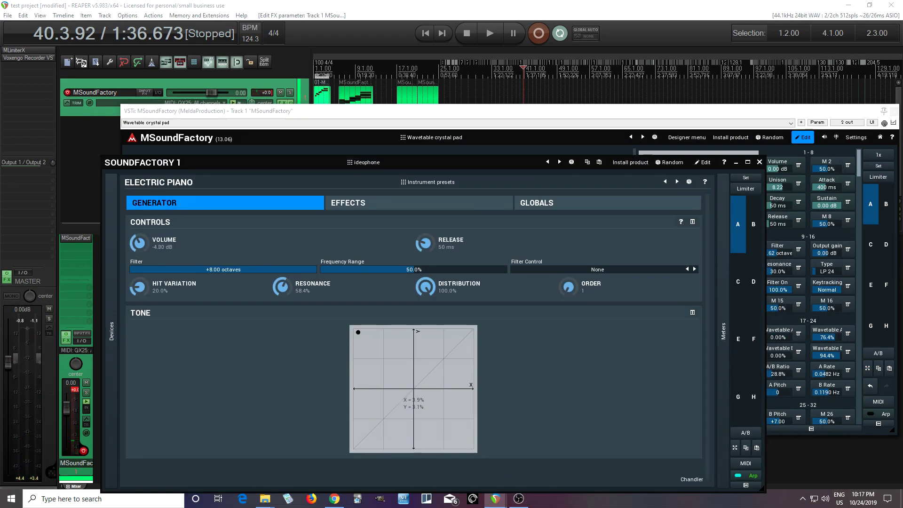
left_click_drag(144, 166, 243, 136)
left_click(149, 411)
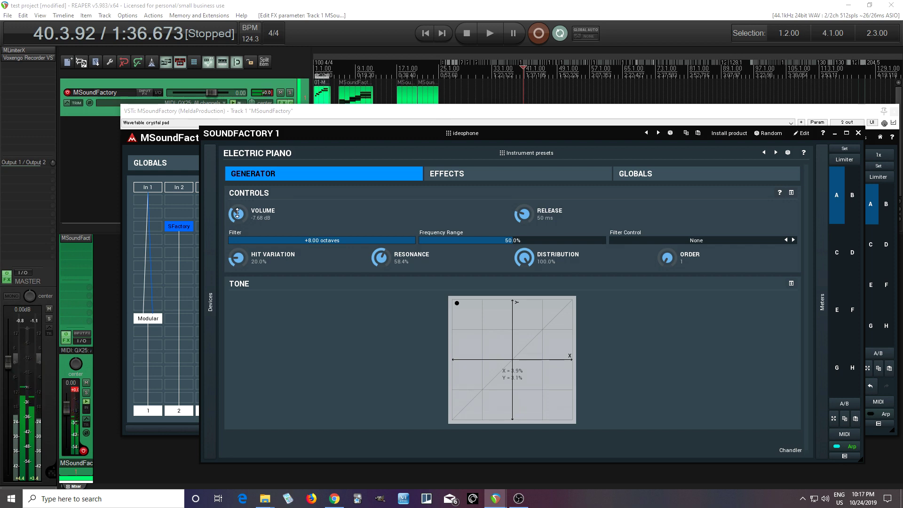
left_click(858, 133)
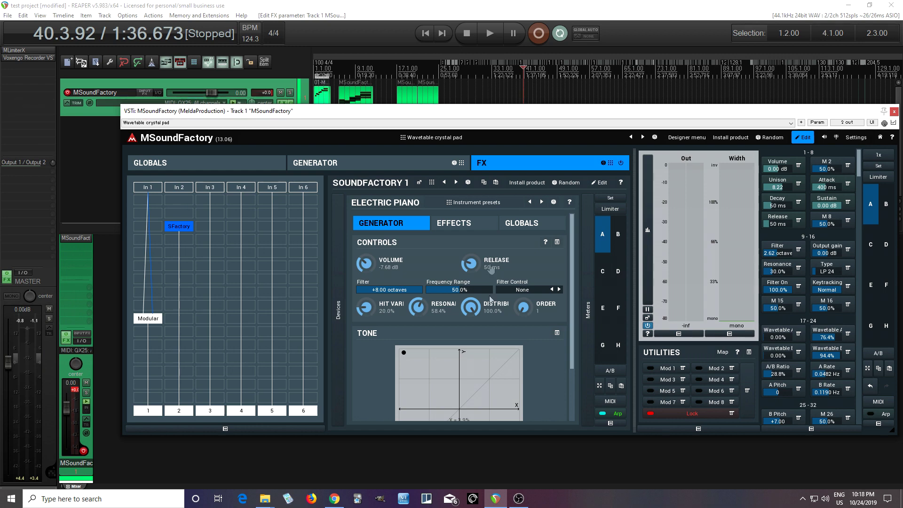
Step: Show the crystal pad's WAVETABLE40 2 oscillator settings on the Generator page
left_click_drag(353, 116, 333, 103)
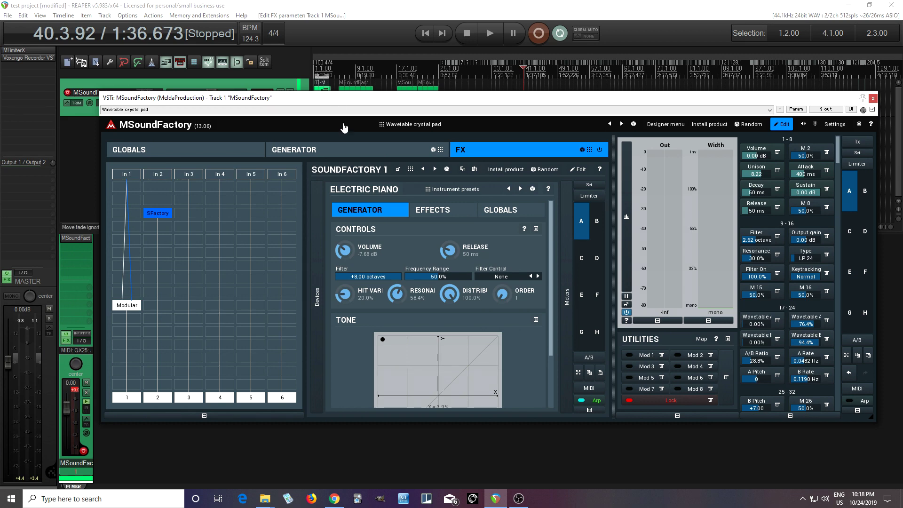
left_click(357, 157)
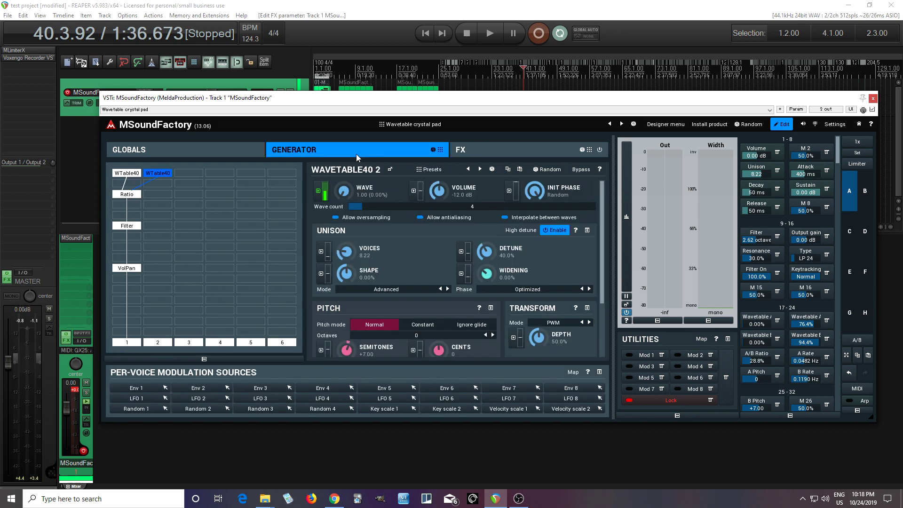